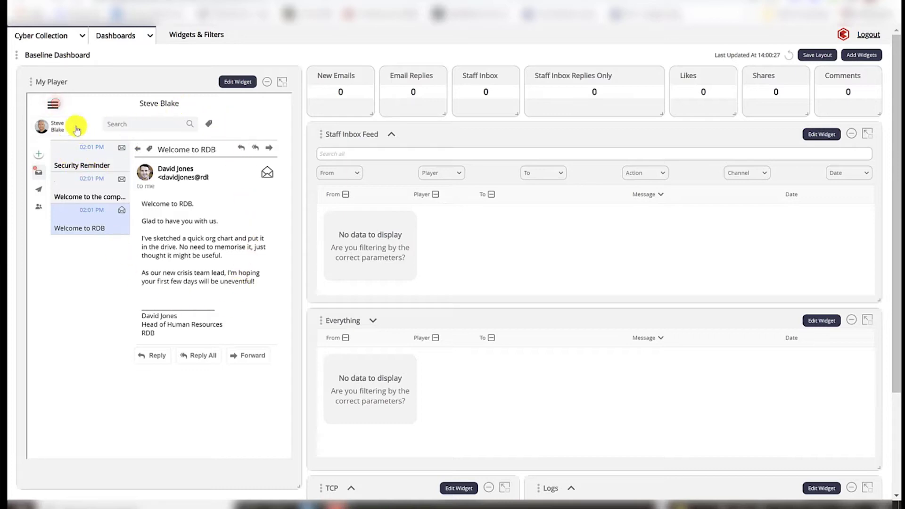
Browse the My Player role-player account list twice without switching accounts.
click(76, 127)
mouse_move(166, 170)
mouse_down()
mouse_move(164, 243)
mouse_move(167, 162)
mouse_up()
click(76, 125)
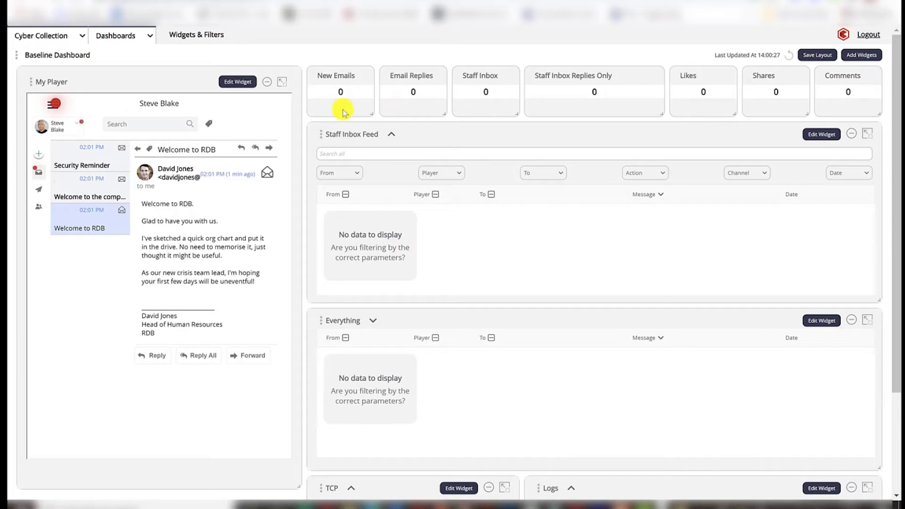
click(76, 123)
drag(168, 170, 151, 201)
click(75, 125)
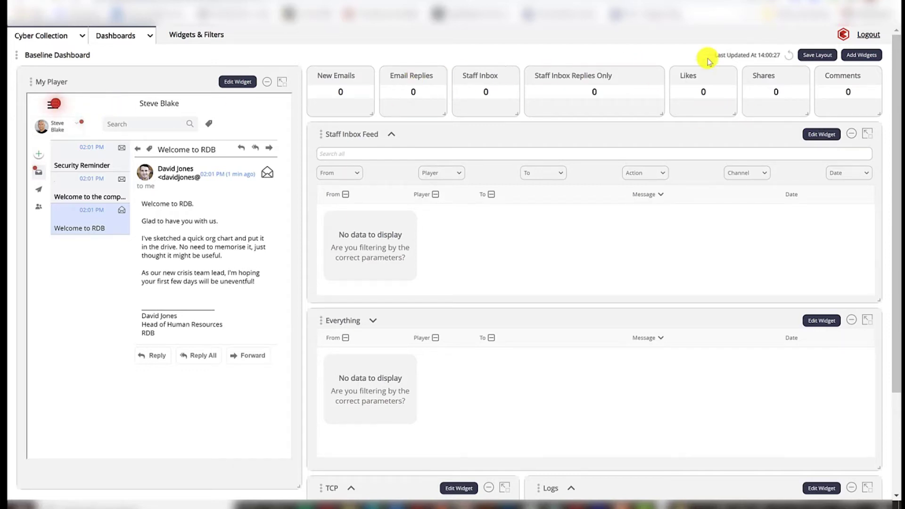
Refresh the dashboard data beside Last Updated to pull in the new replies.
click(789, 56)
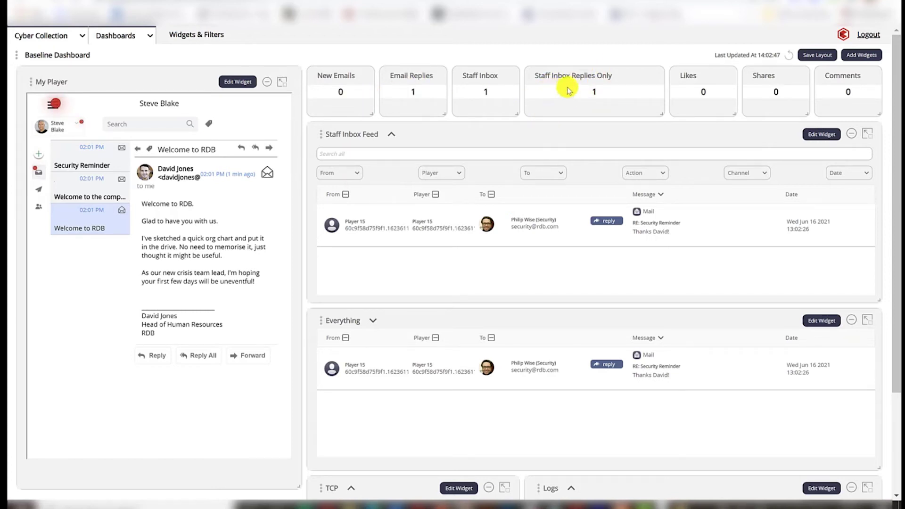
Switch to the Security account, expand the Security Reminder message, and refresh the dashboard.
click(77, 123)
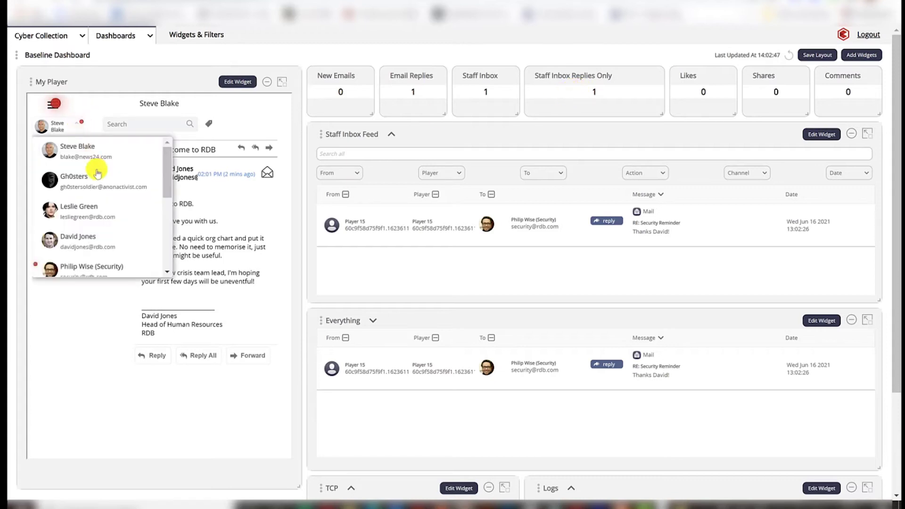
scroll(85, 251, down, 2)
click(89, 208)
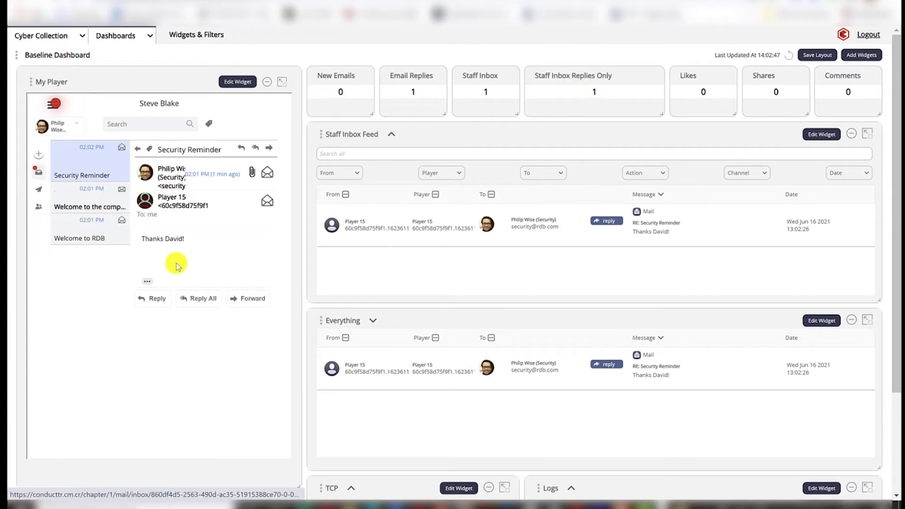
click(183, 185)
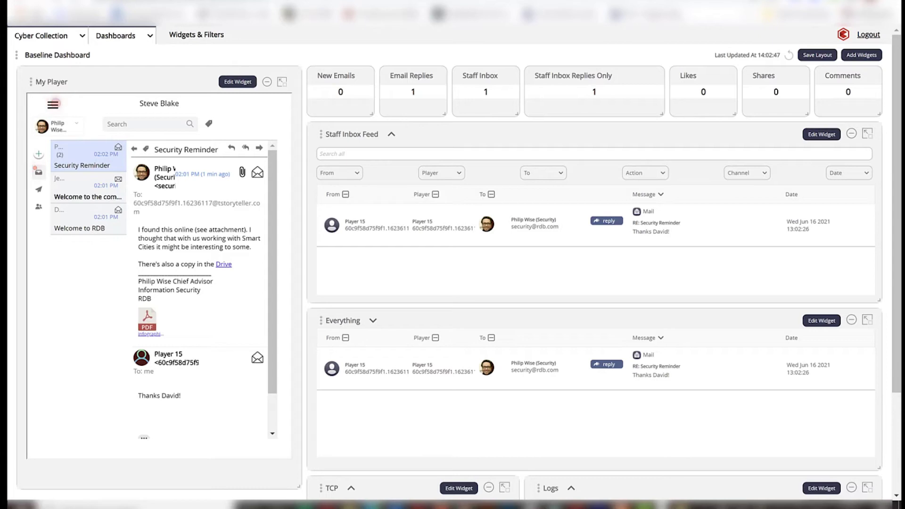
click(789, 61)
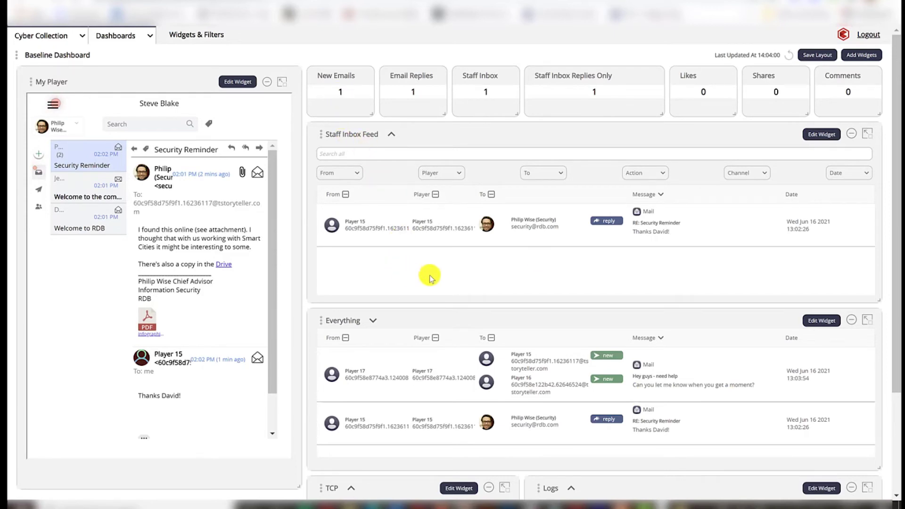
Refresh, try Twitter and Mail channel filters on the Everything feed, clear them, and expand the feed.
click(788, 55)
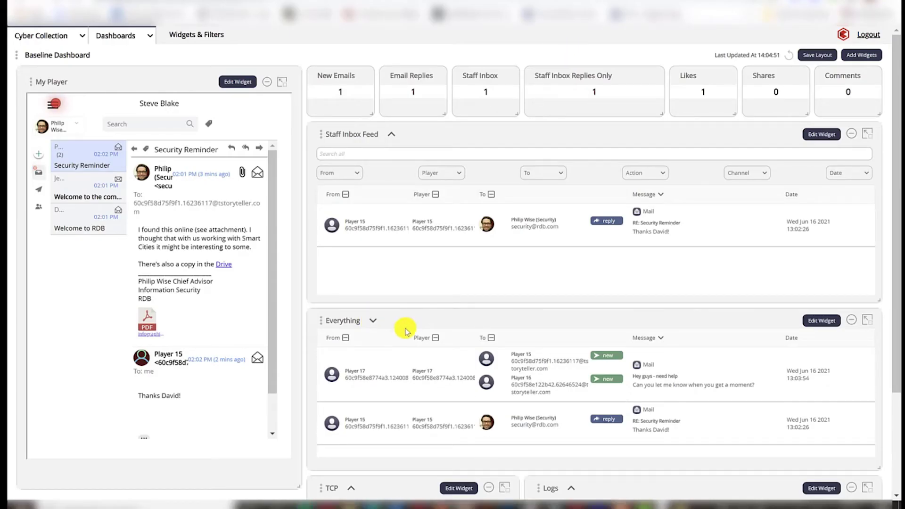
click(371, 319)
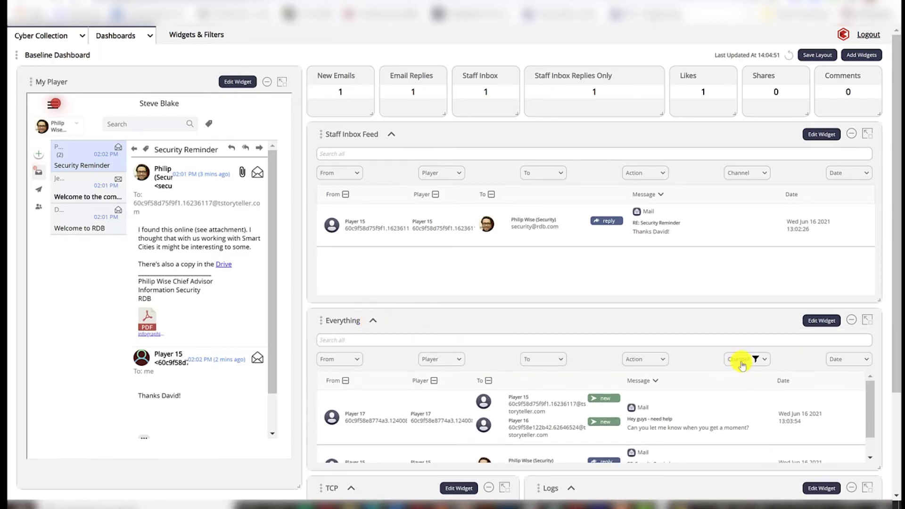
click(742, 360)
click(737, 411)
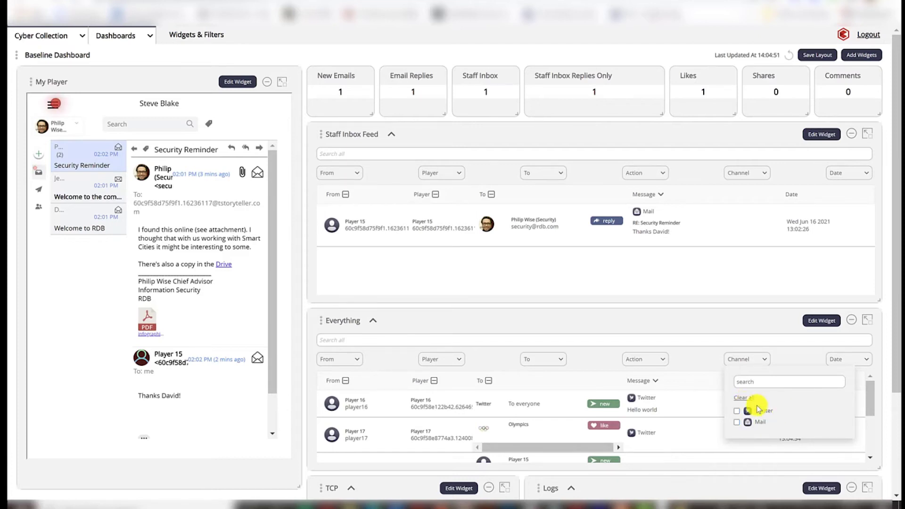
click(737, 410)
click(736, 422)
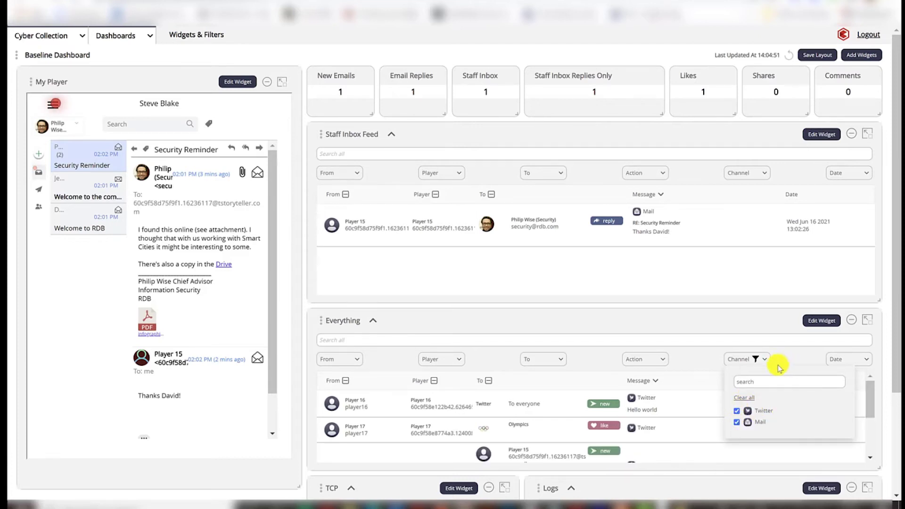
click(743, 397)
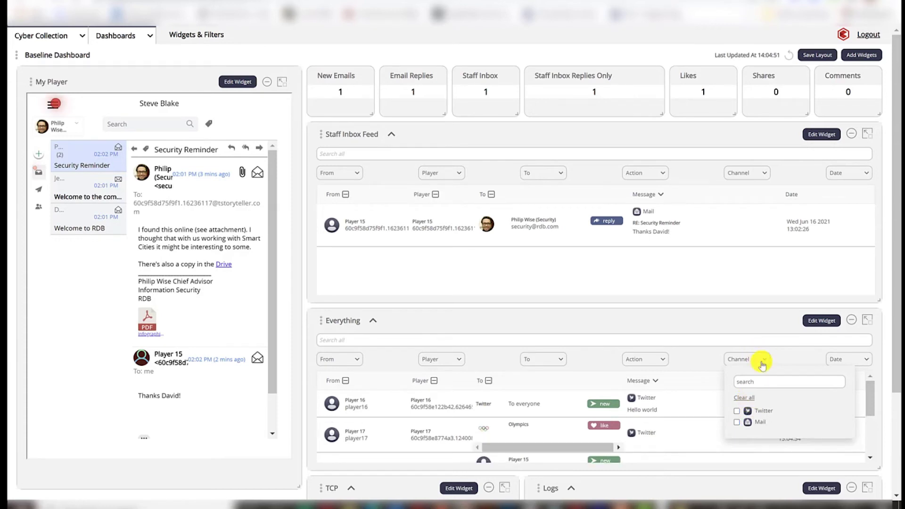
click(762, 358)
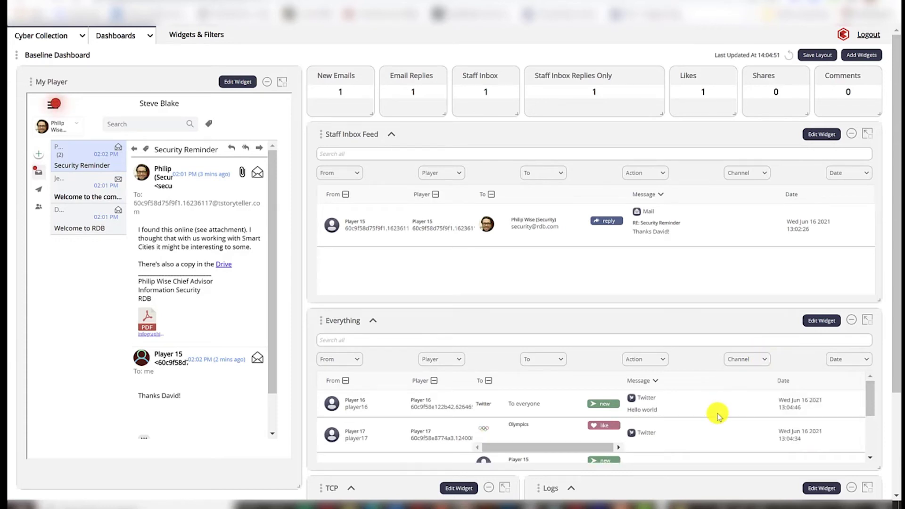
click(867, 321)
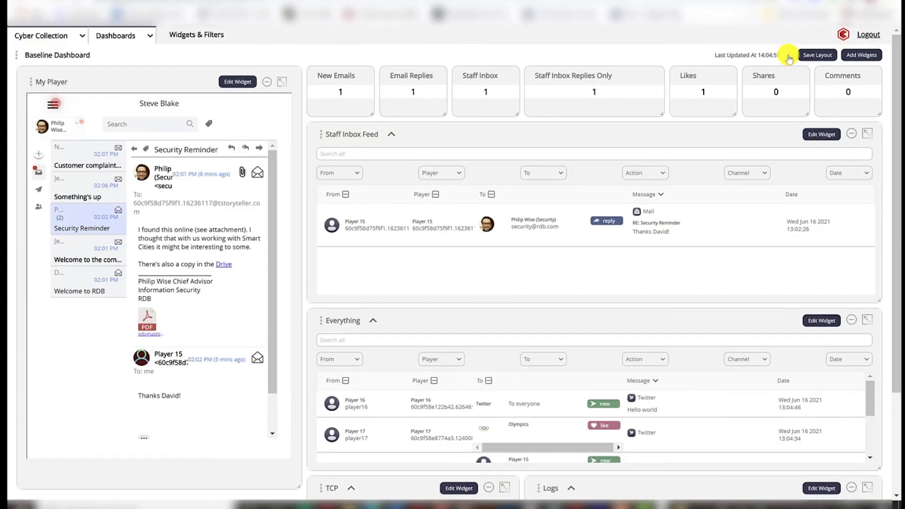
Refresh the dashboard and scroll the My Player account list toward the business continuity manager.
click(789, 57)
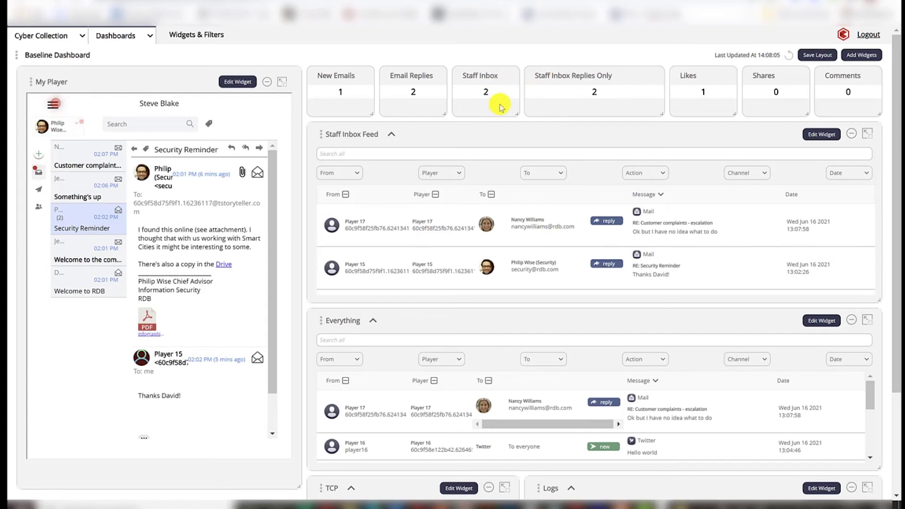
click(82, 126)
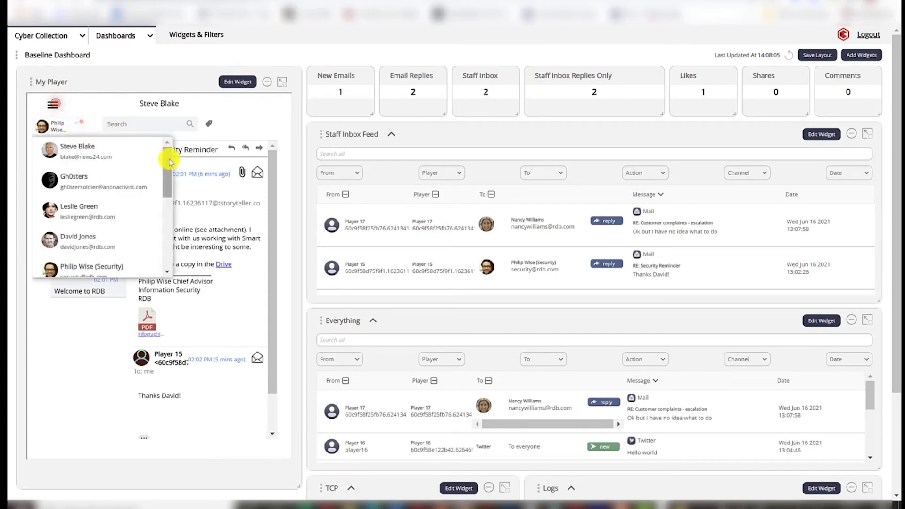
scroll(120, 147, down, 3)
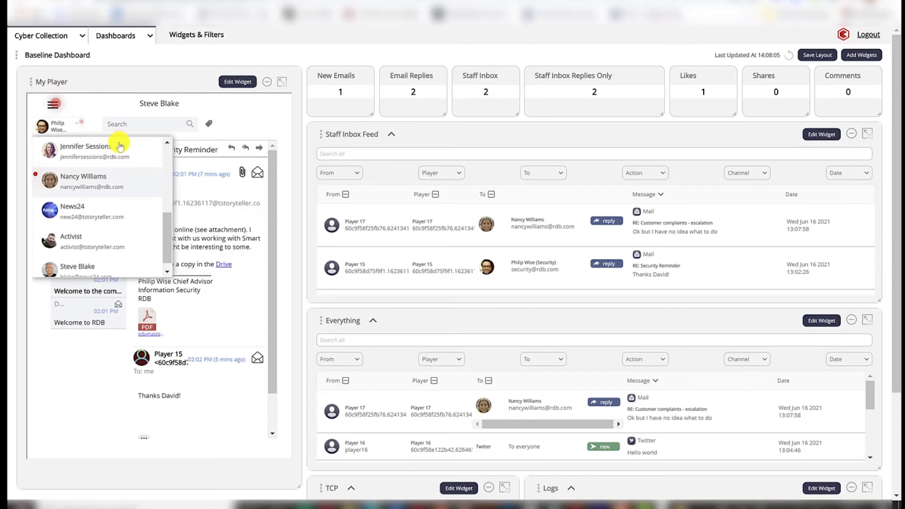
Switch to the business continuity manager and read the full escalation email.
click(142, 183)
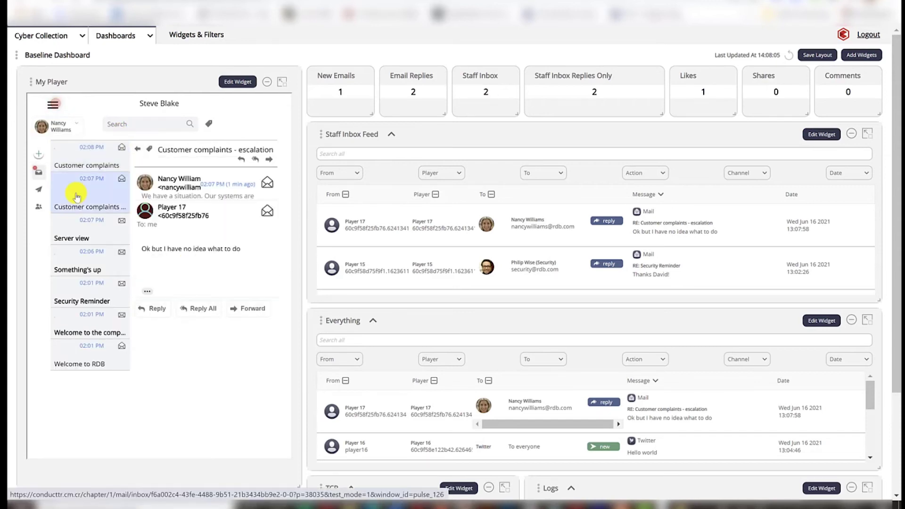
click(190, 189)
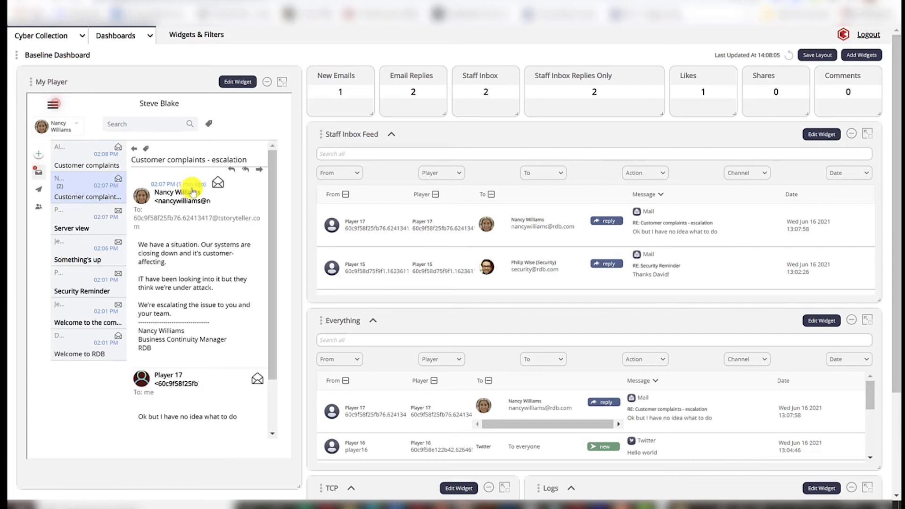
scroll(190, 307, down, 2)
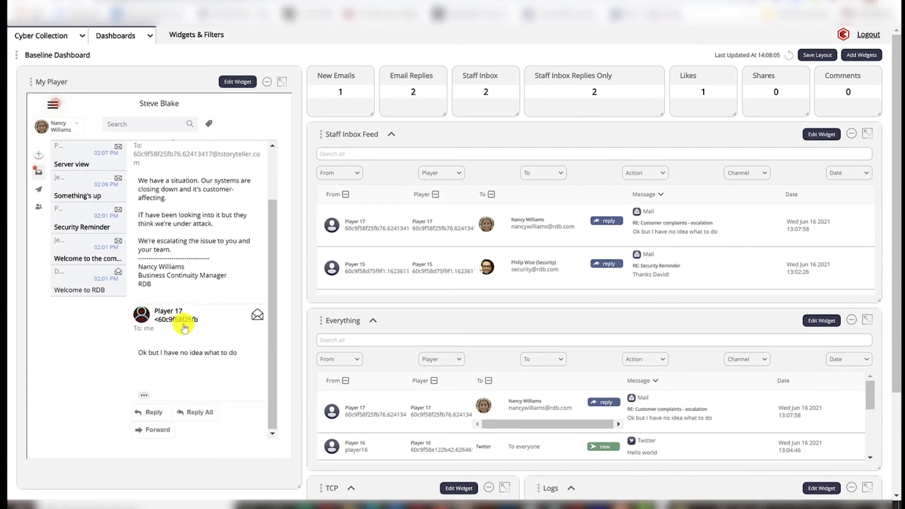
scroll(190, 321, up, 2)
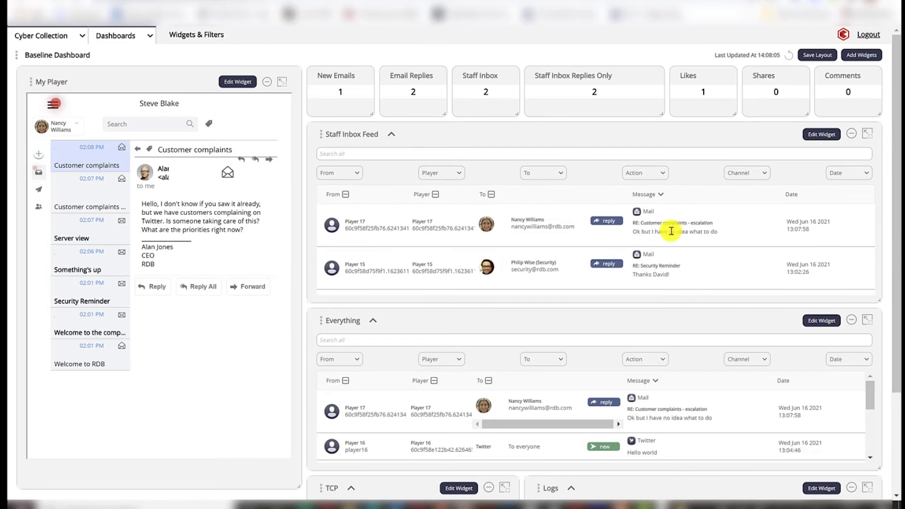
Search for 'ok but', read the manager's full message, then collapse the Staff Inbox Feed filters.
click(163, 124)
text(ok but)
click(87, 172)
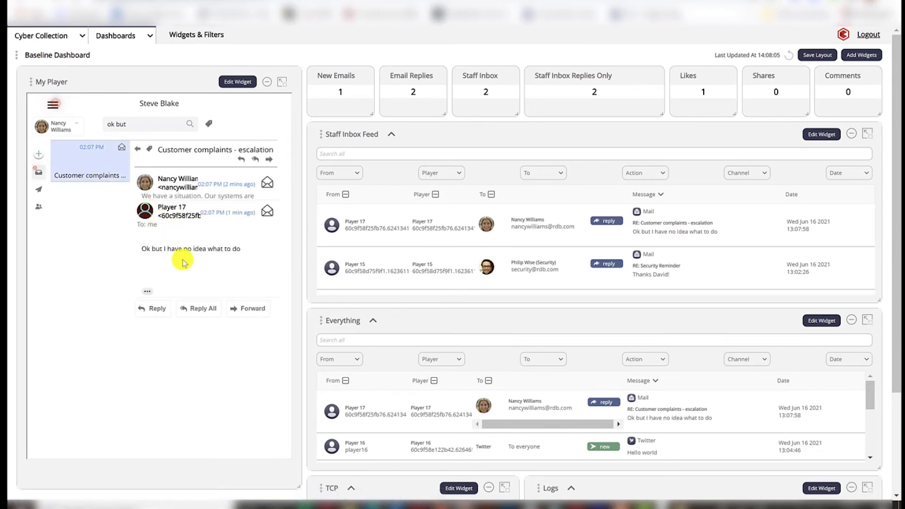
click(179, 186)
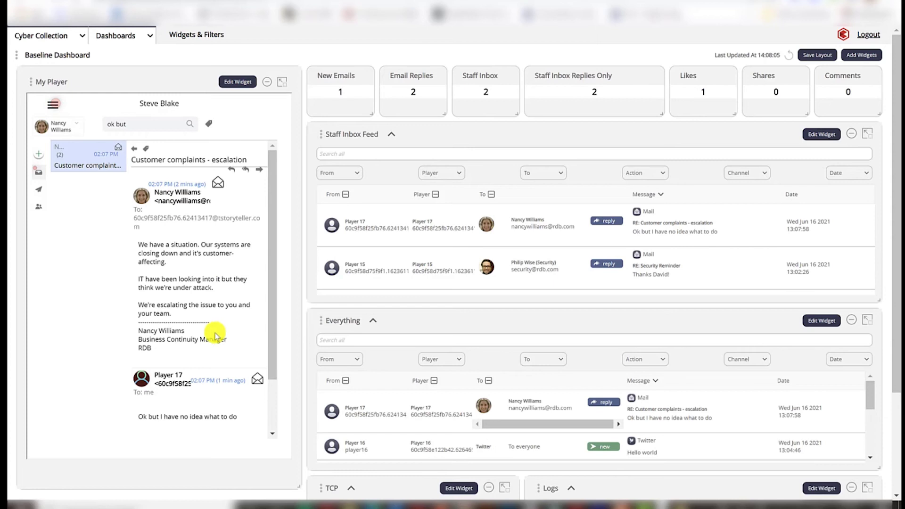
scroll(198, 326, down, 2)
scroll(184, 235, up, 2)
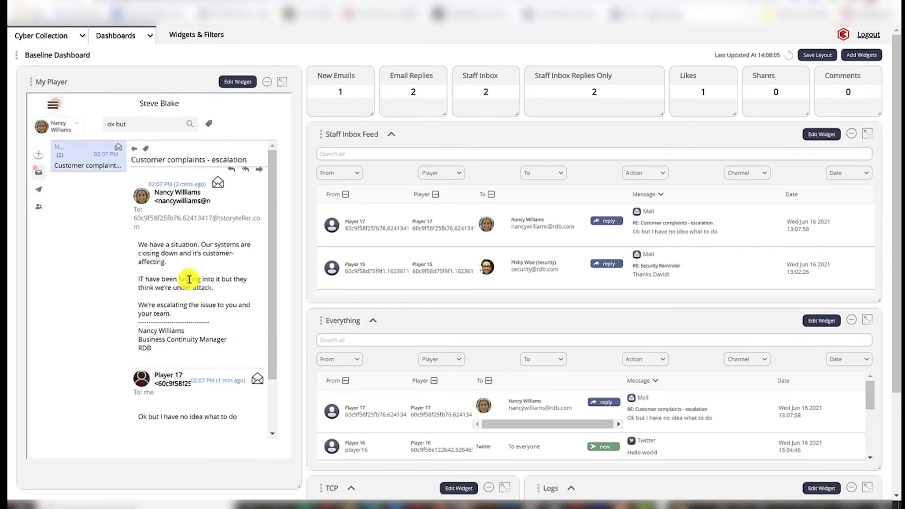
scroll(184, 226, down, 2)
scroll(189, 236, up, 2)
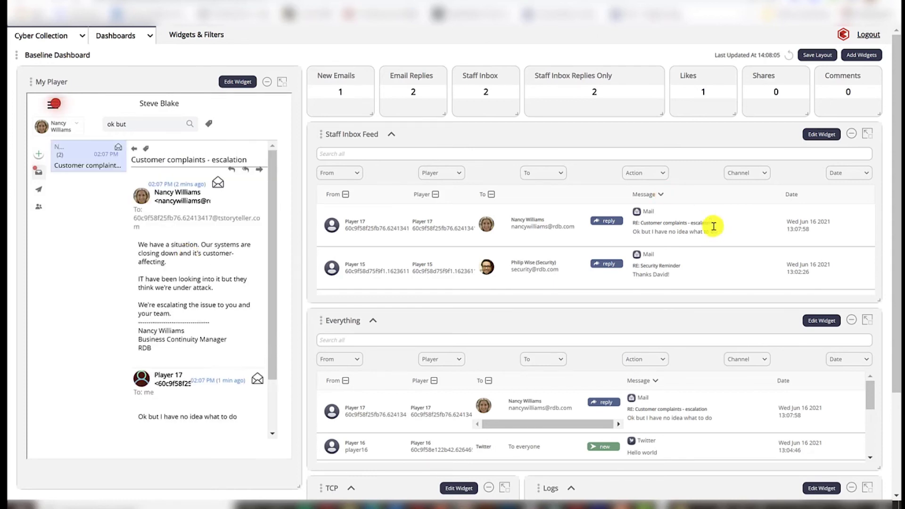
click(392, 134)
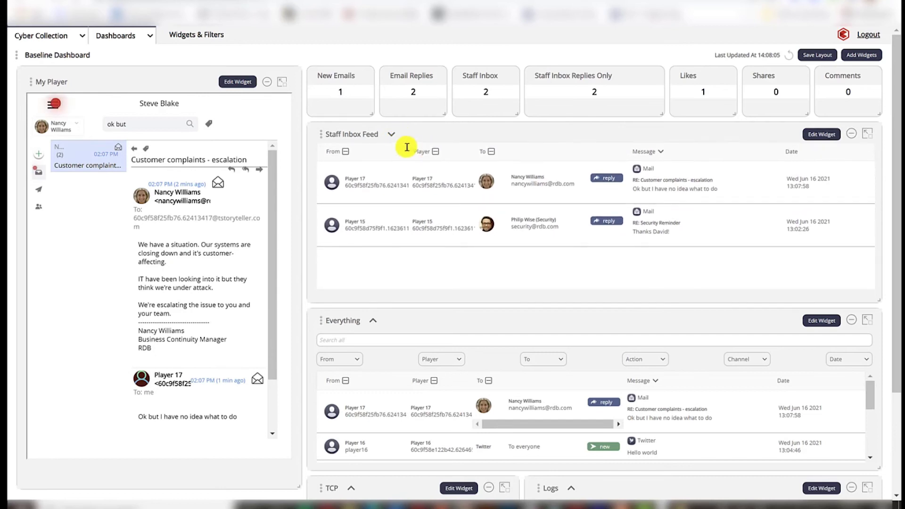
Inspect the Staff Inbox Feed settings and Staff persona group, cancel, and return to the widgets list.
click(827, 134)
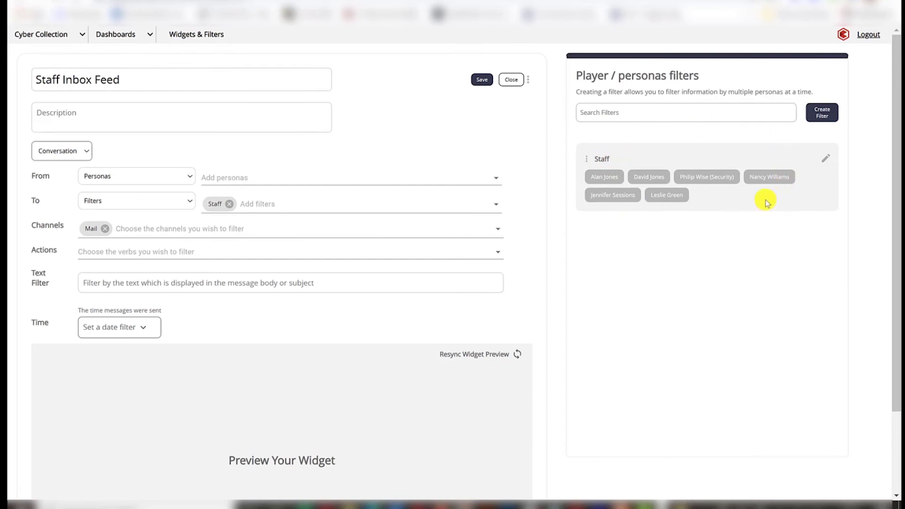
click(826, 160)
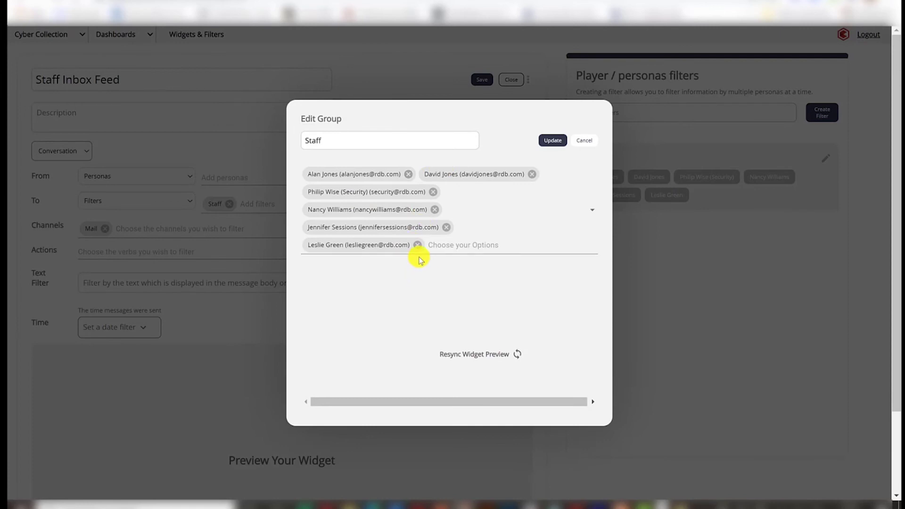
click(583, 141)
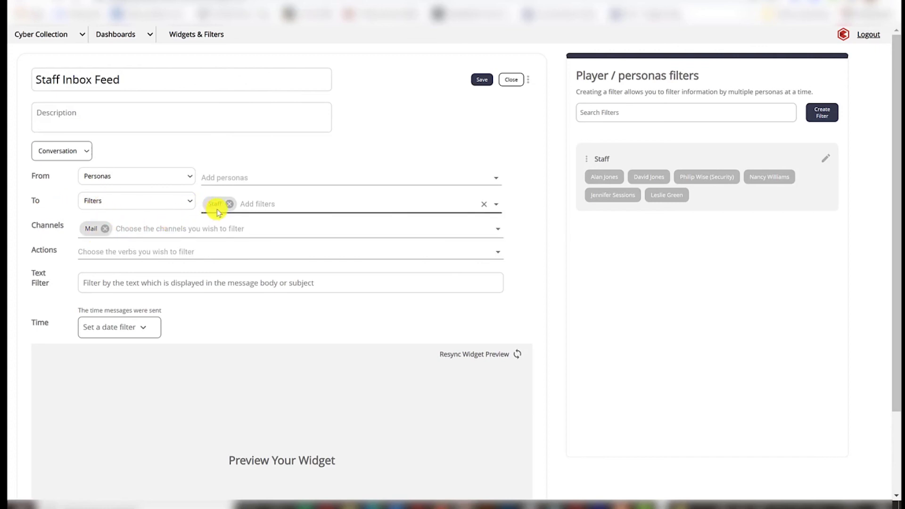
click(508, 78)
scroll(231, 346, down, 6)
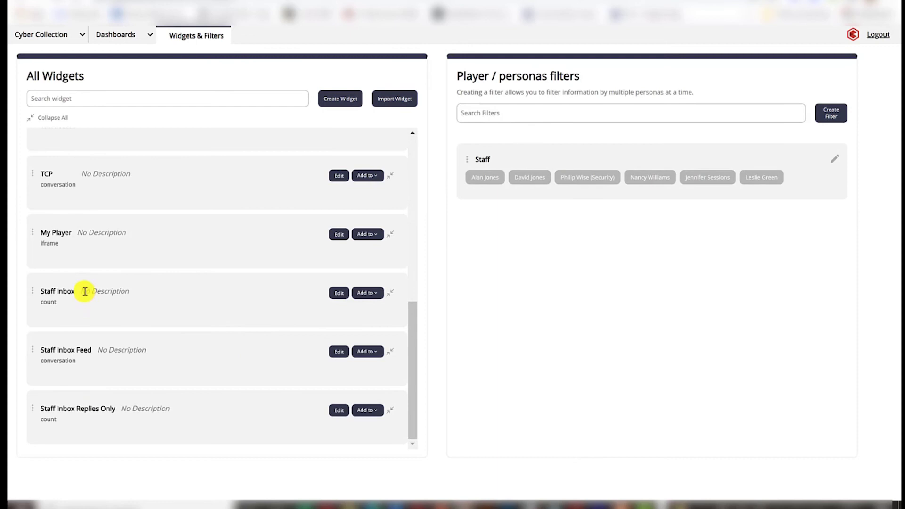
click(337, 295)
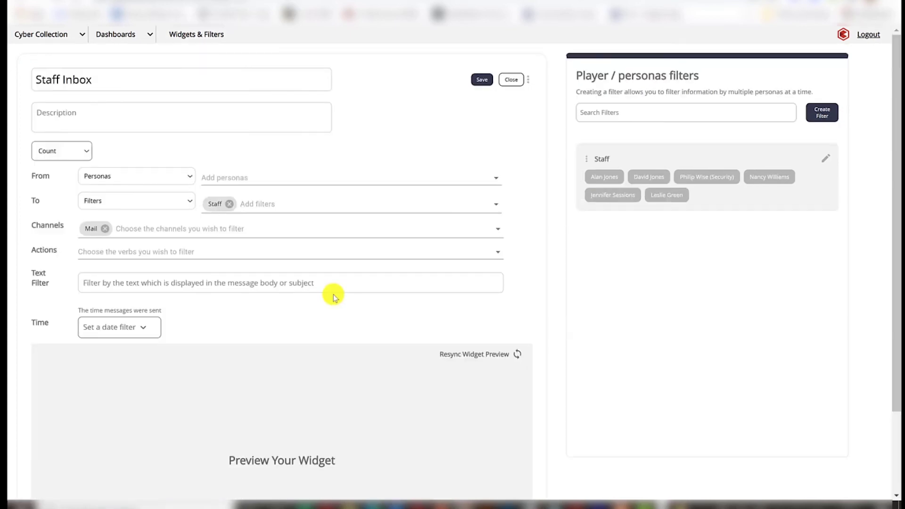
click(85, 151)
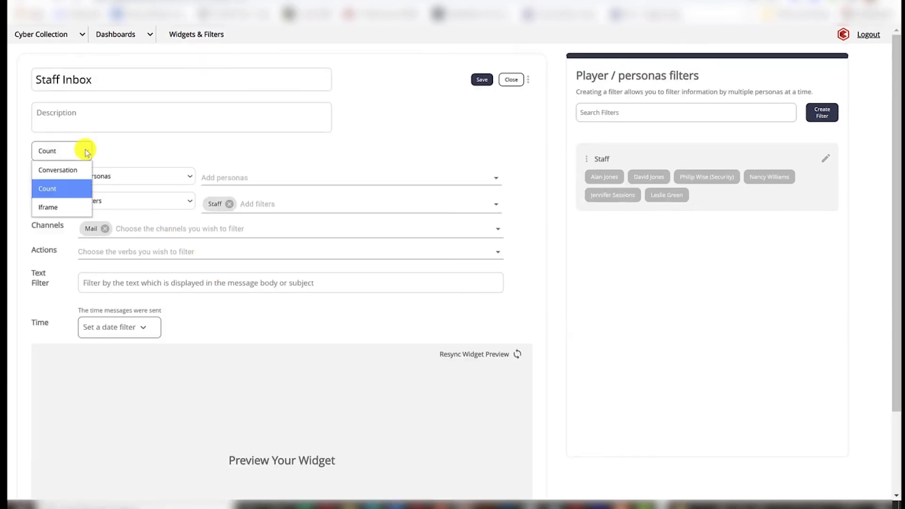
click(74, 191)
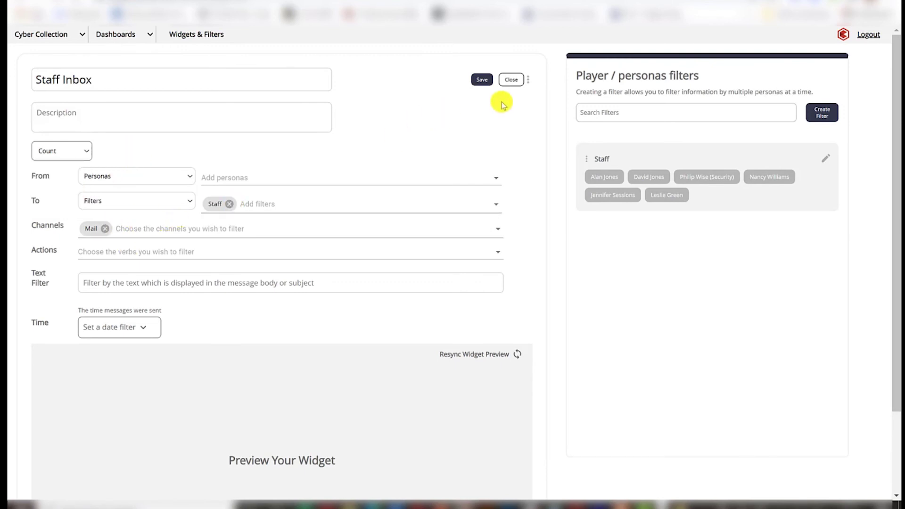
click(509, 84)
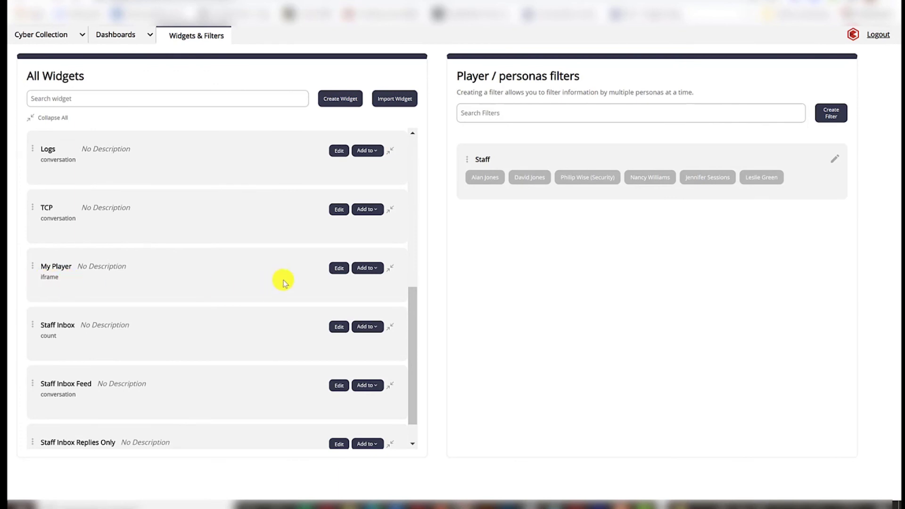
click(342, 267)
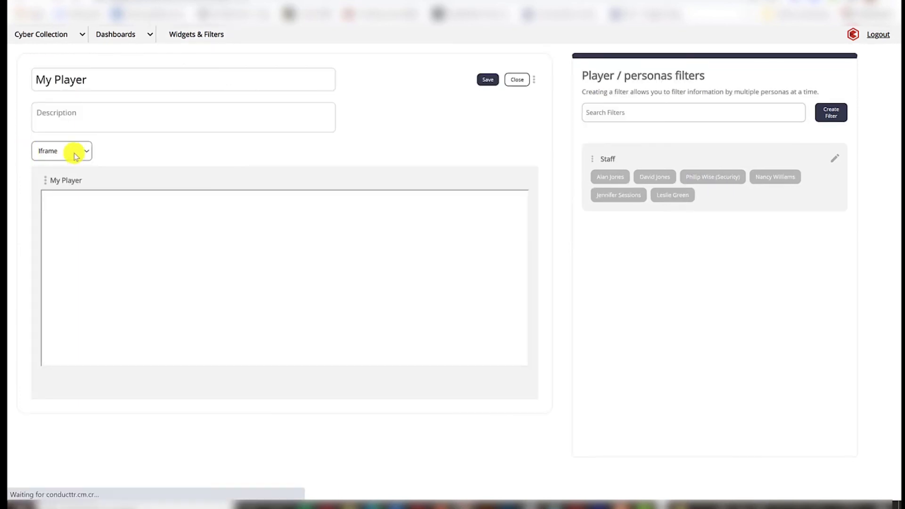
click(75, 156)
click(72, 206)
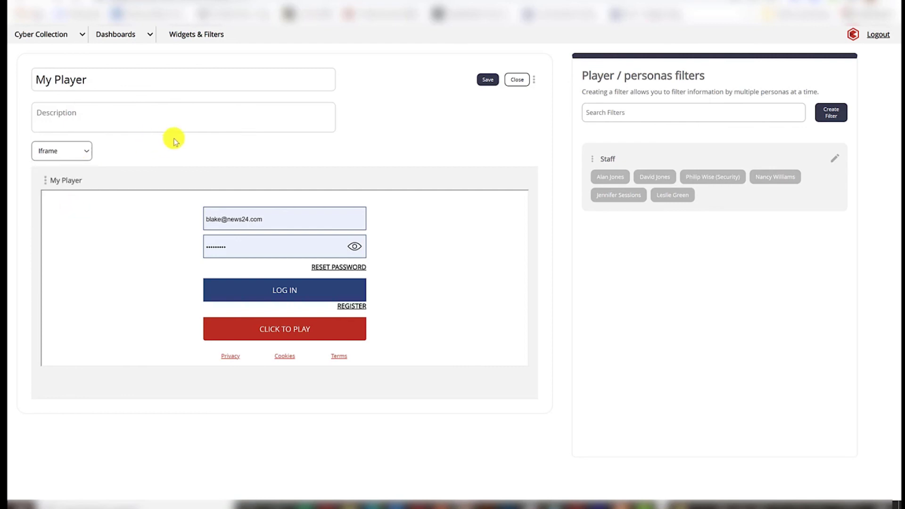
Close the My Player widget settings and switch to the Baseline Dashboard.
click(518, 80)
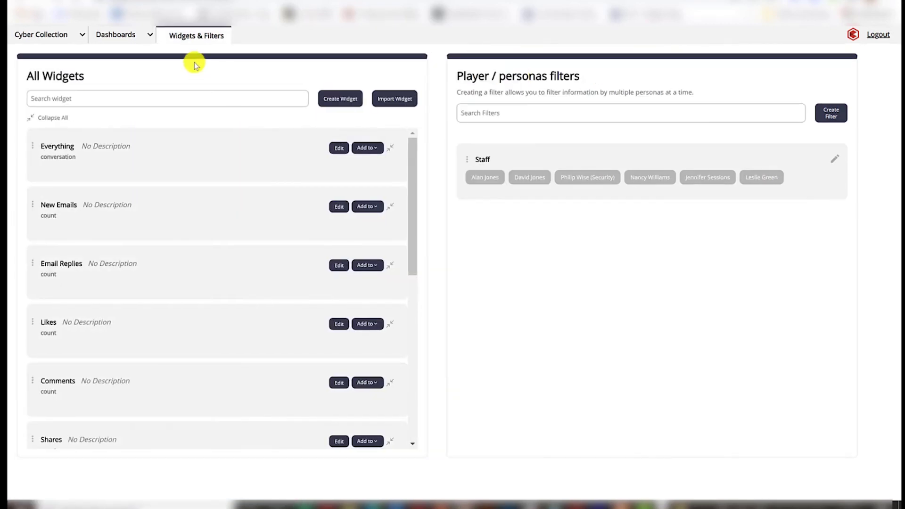
click(151, 37)
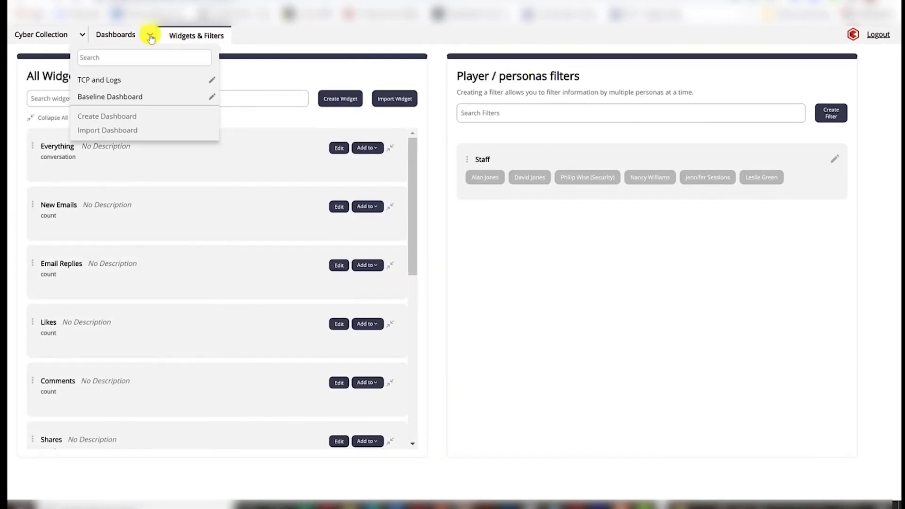
click(129, 97)
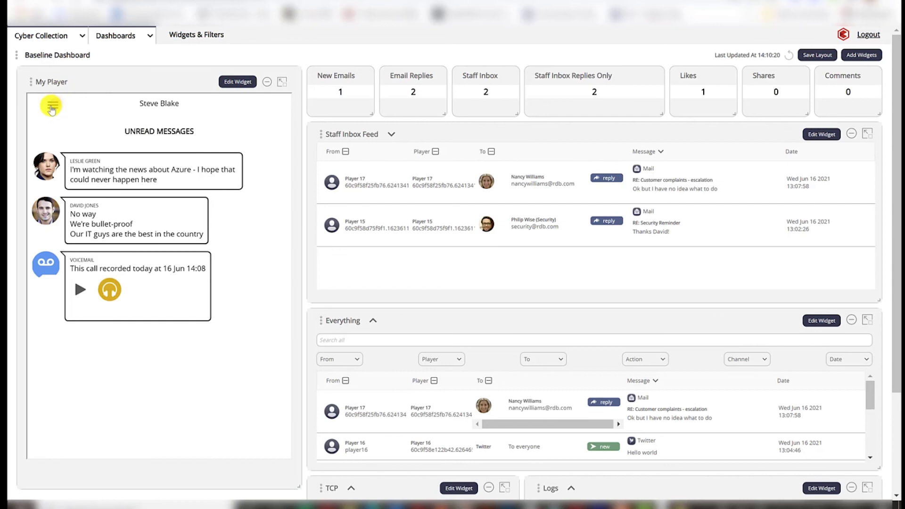
Show the role-player's Mail inbox in the My Player widget.
click(52, 106)
click(85, 195)
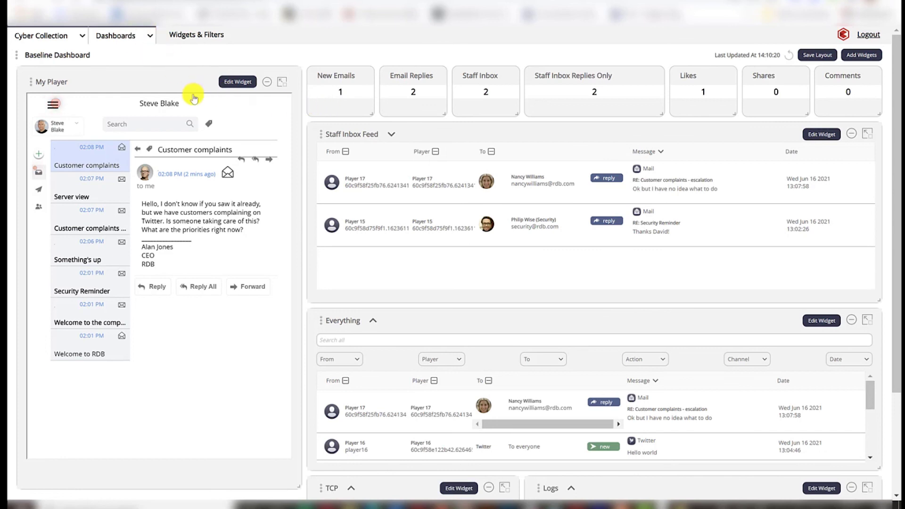
scroll(558, 244, down, 3)
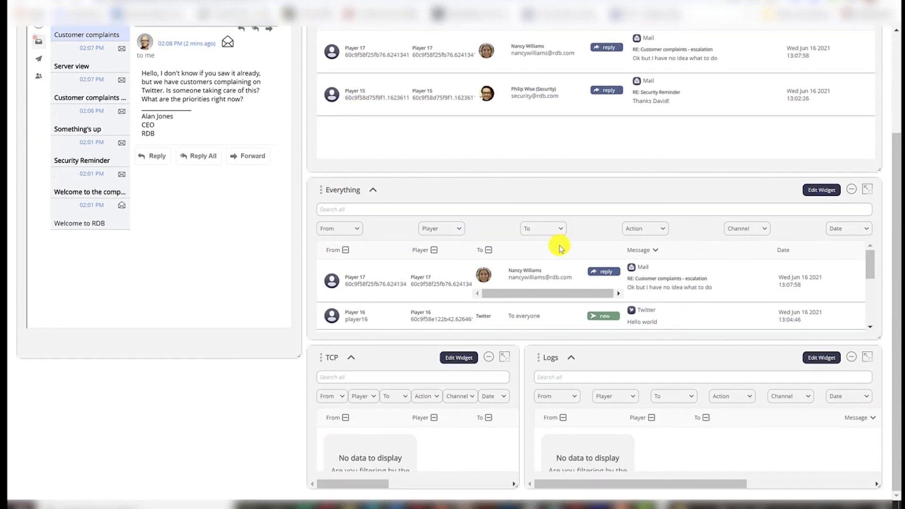
scroll(545, 282, up, 3)
scroll(541, 308, down, 3)
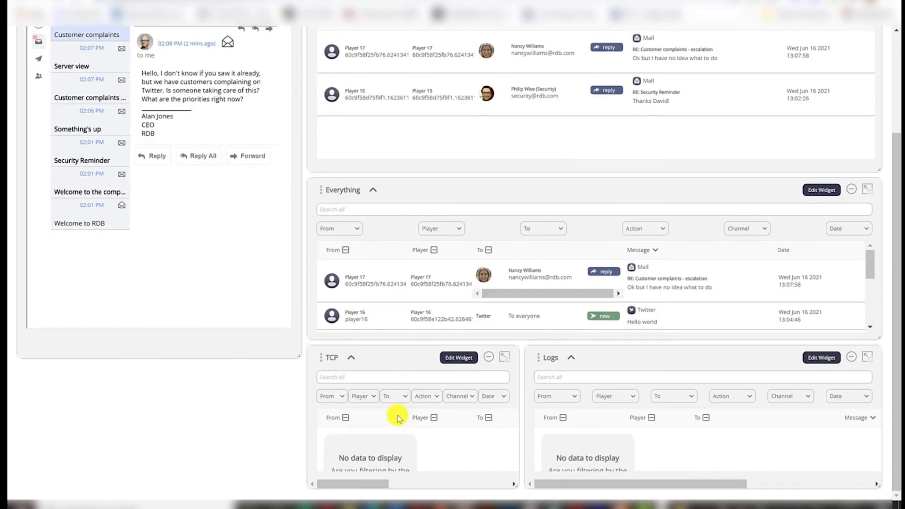
scroll(638, 405, up, 3)
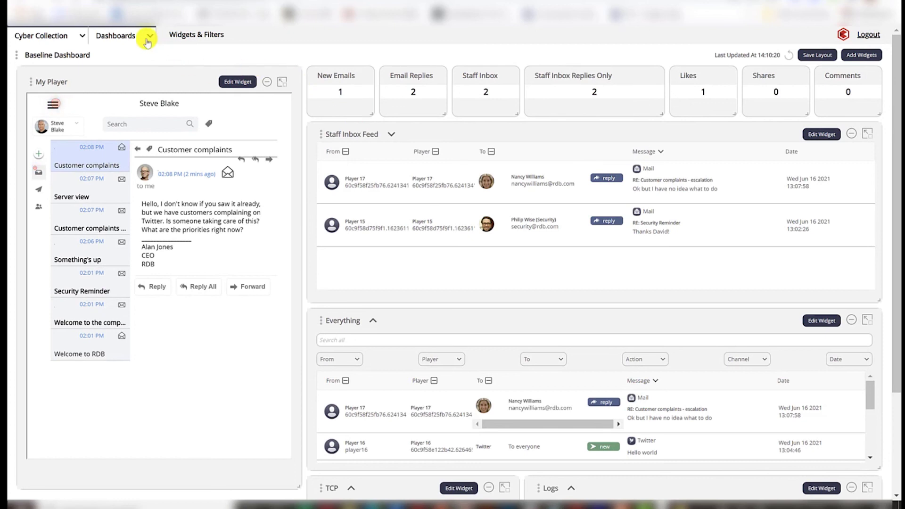
click(148, 43)
click(113, 77)
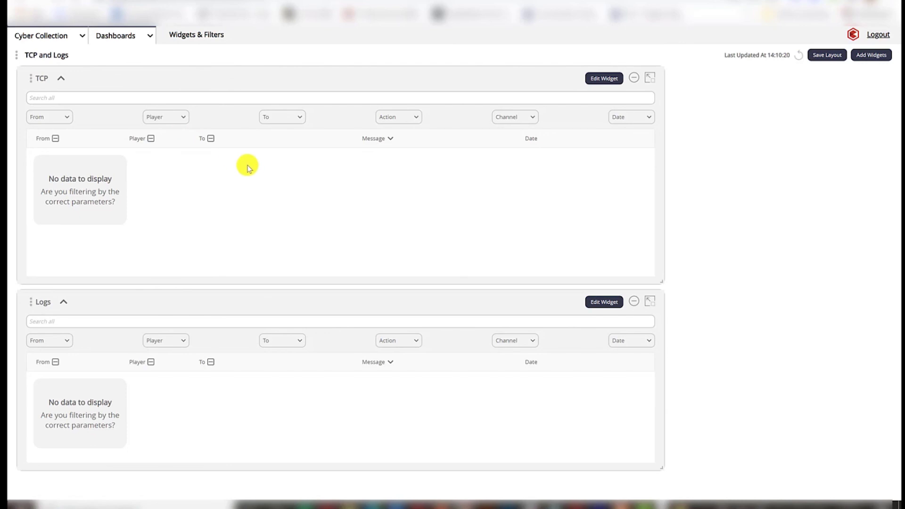
click(132, 38)
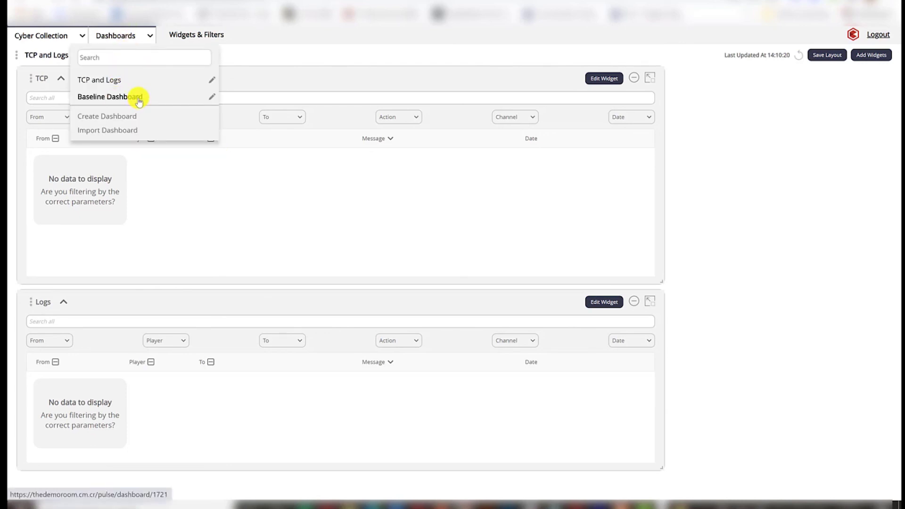
click(140, 99)
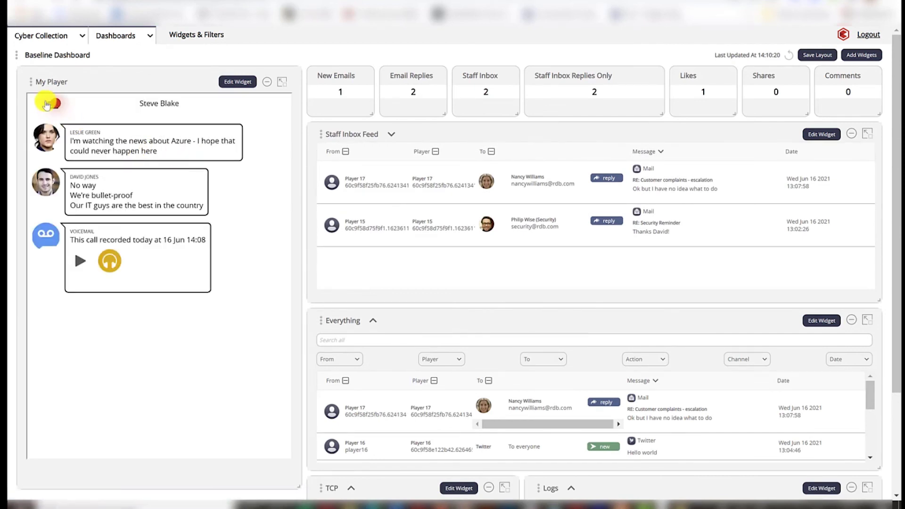
click(48, 101)
click(96, 198)
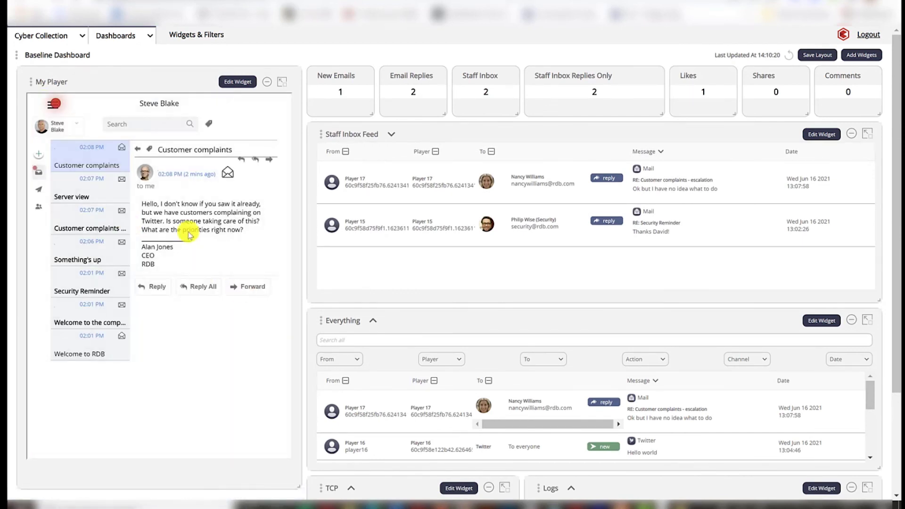